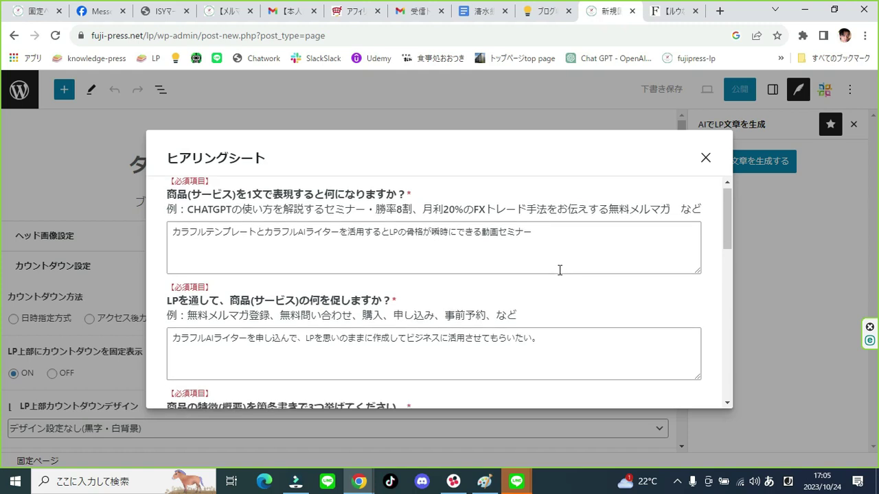
Review the hearing sheet's filled-in answers and remaining optional fields down to the 備考欄 remarks field.
{"action": "scroll", "coordinate": [560, 270], "scroll_direction": "down", "scroll_amount": 1}
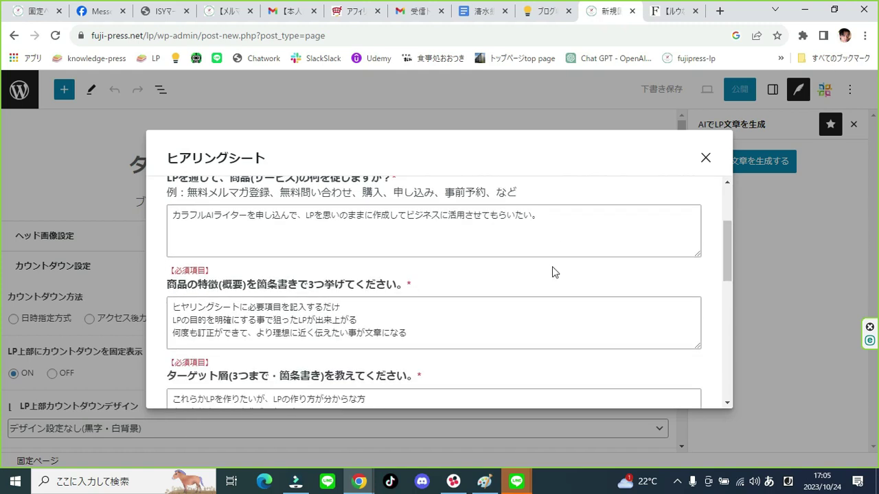
{"action": "scroll", "coordinate": [552, 271], "scroll_direction": "down", "scroll_amount": 2}
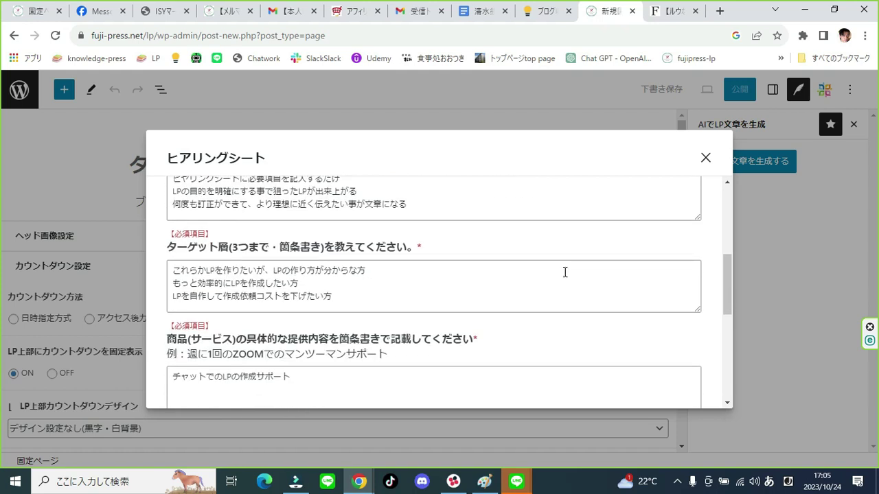
{"action": "scroll", "coordinate": [552, 295], "scroll_direction": "down", "scroll_amount": 3}
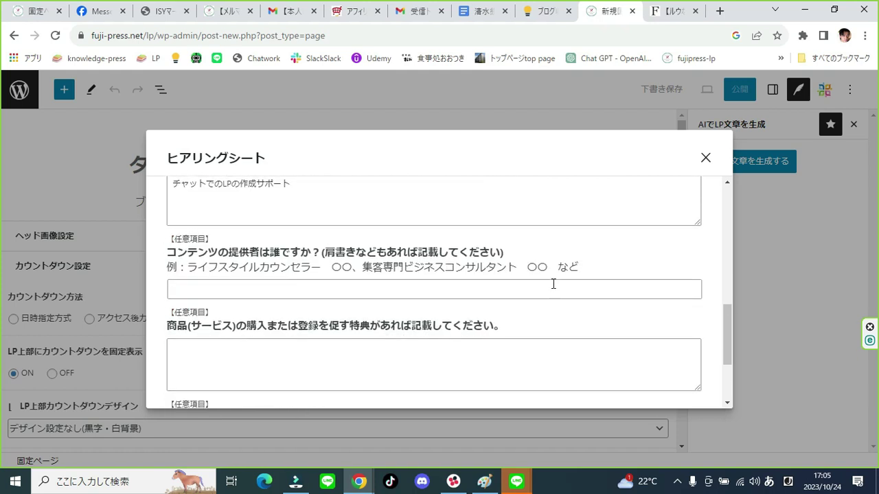
{"action": "scroll", "coordinate": [457, 282], "scroll_direction": "down", "scroll_amount": 2}
{"action": "left_click", "coordinate": [428, 231]}
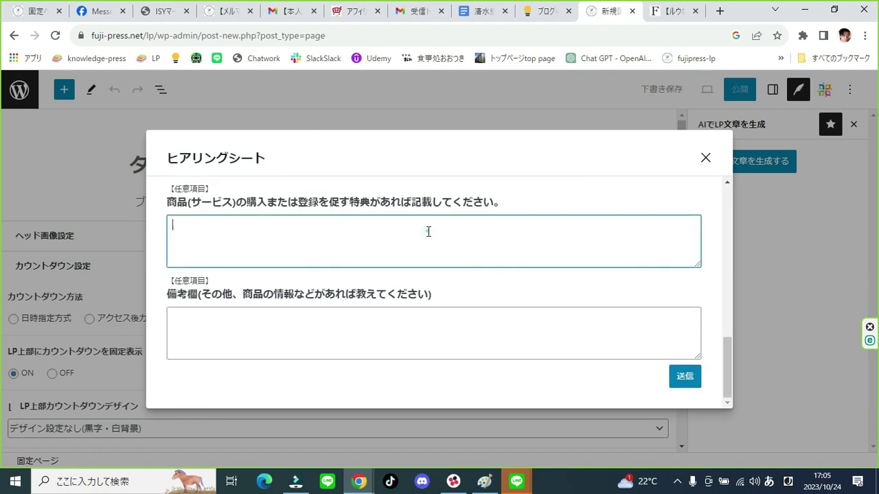
{"action": "left_click", "coordinate": [413, 318]}
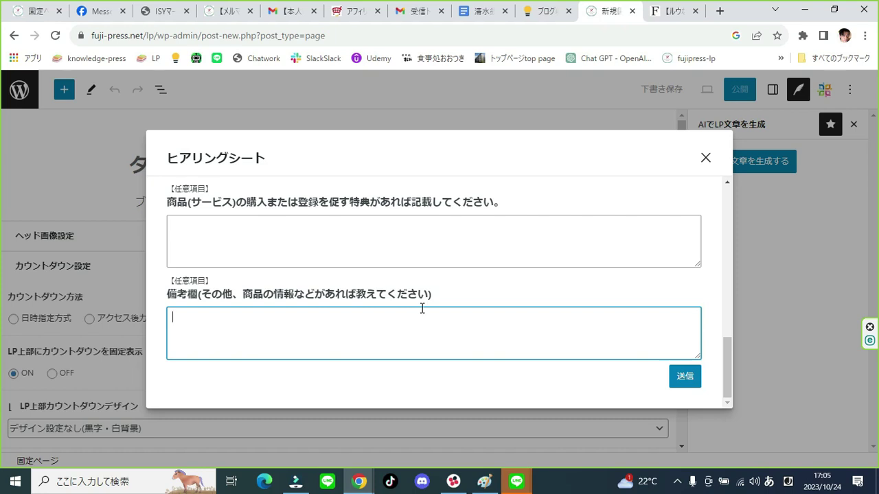
{"action": "type", "text": "to"}
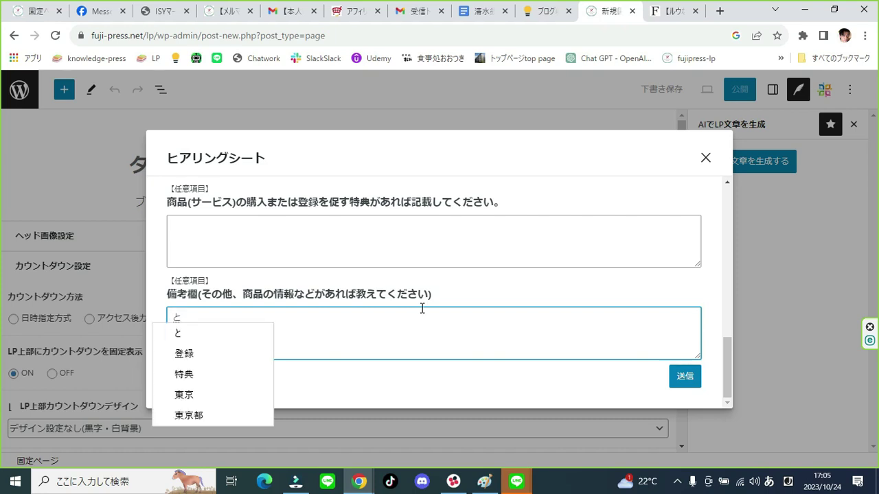
{"action": "key", "text": "Escape"}
{"action": "key", "text": "Escape"}
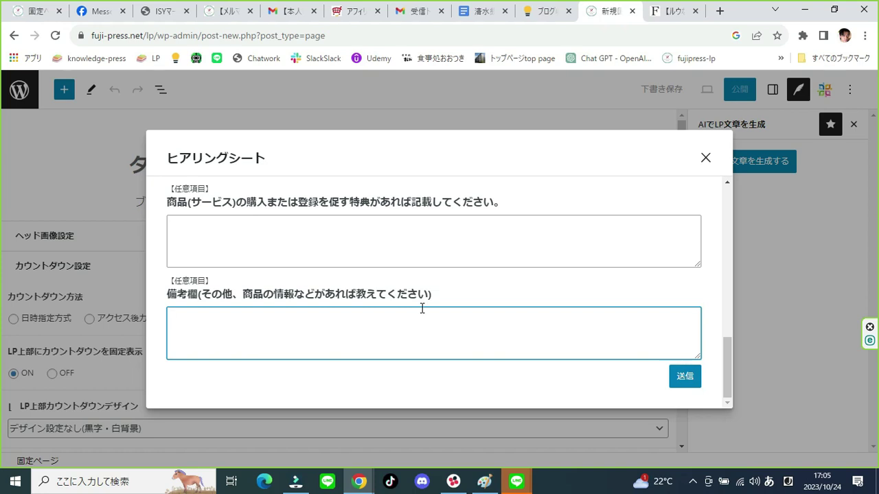
{"action": "type", "text": "hiya"}
{"action": "key", "text": "Tab"}
{"action": "type", "text": "si-tonisoysiaa"}
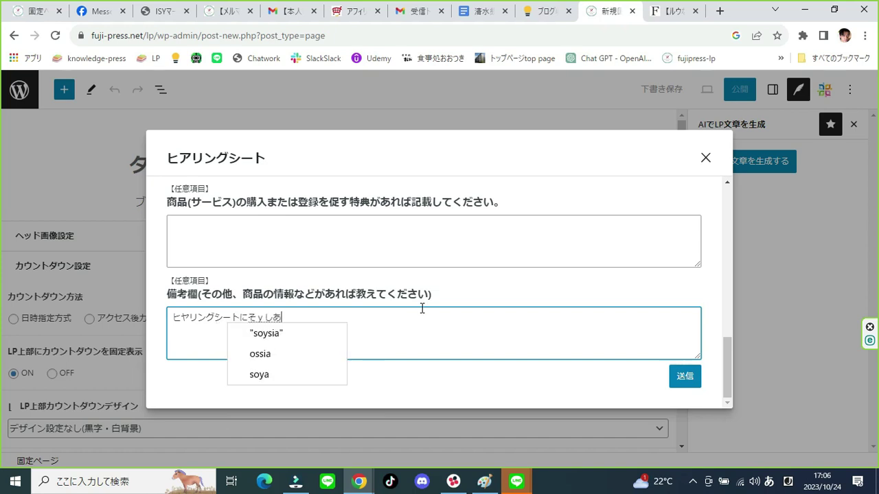
{"action": "key", "text": "BackSpace"}
{"action": "key", "text": "BackSpace"}
{"action": "key", "text": "BackSpace"}
{"action": "key", "text": "BackSpace"}
{"action": "key", "text": "BackSpace"}
{"action": "type", "text": "Lpsyo"}
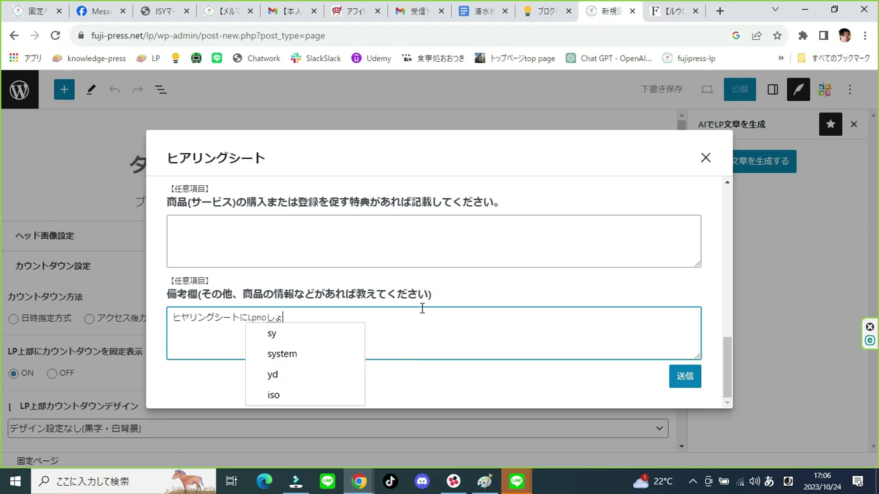
{"action": "key", "text": "BackSpace"}
{"action": "key", "text": "BackSpace"}
{"action": "type", "text": "nosyousaiw"}
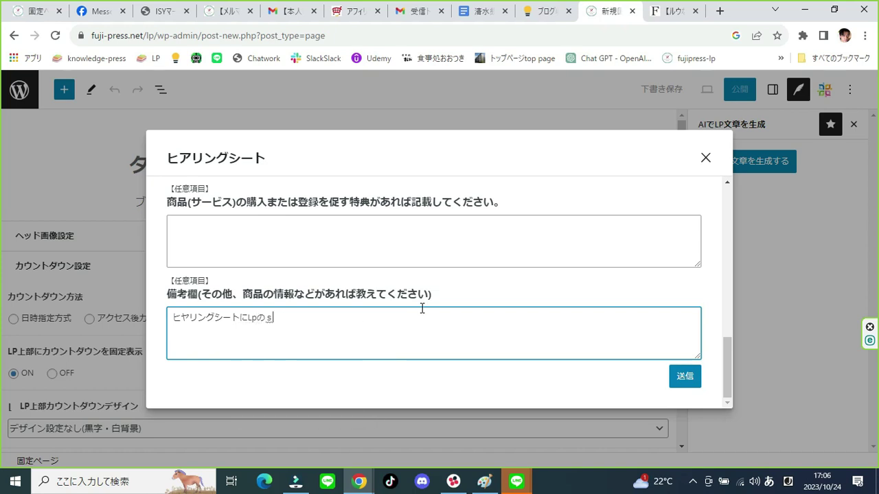
{"action": "type", "text": "o"}
{"action": "key", "text": "space"}
{"action": "type", "text": "kinyuu"}
{"action": "key", "text": "space"}
{"action": "type", "text": "surudakede"}
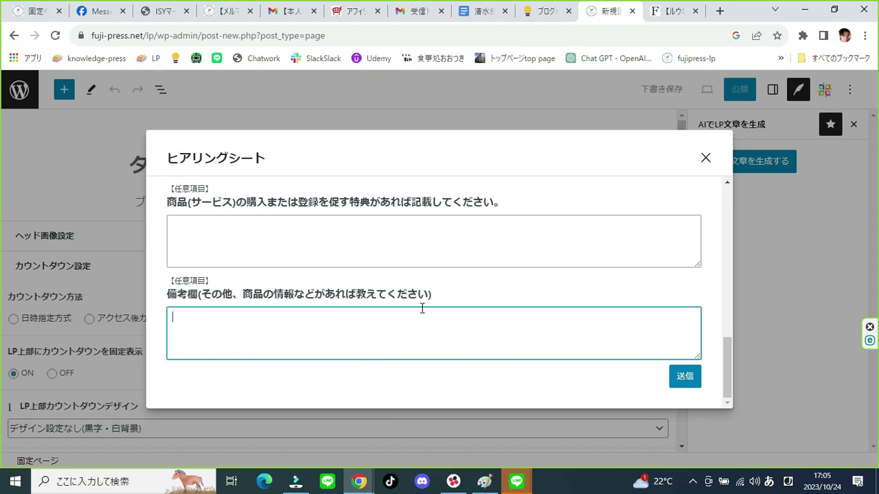
Begin the remark in the 備考欄 field with "ヒヤリングシートに".
{"action": "type", "text": "hiya"}
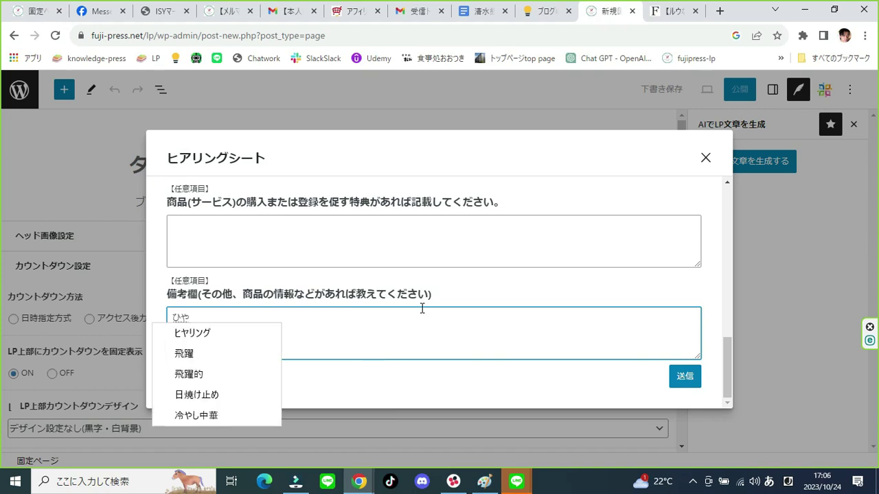
{"action": "key", "text": "Tab"}
{"action": "key", "text": "Return"}
{"action": "type", "text": "shi-toni"}
{"action": "key", "text": "space"}
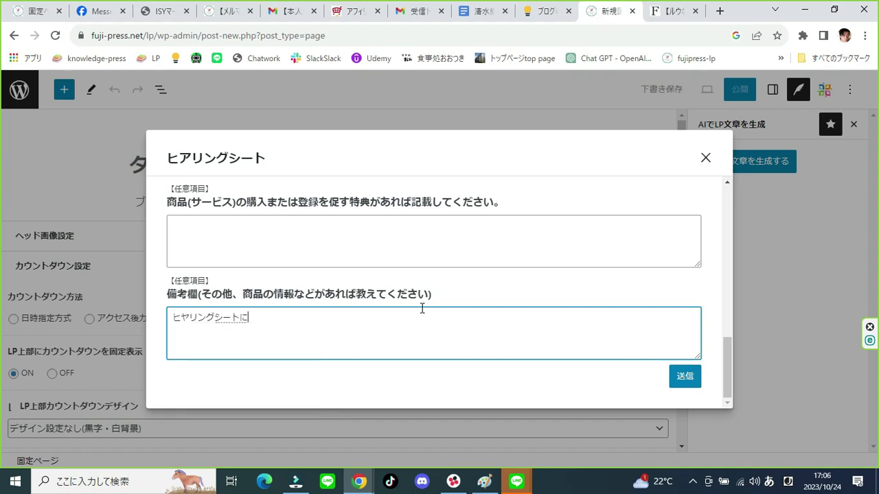
{"action": "type", "text": "soysiaa"}
{"action": "key", "text": "BackSpace"}
{"action": "key", "text": "BackSpace"}
{"action": "key", "text": "BackSpace"}
{"action": "key", "text": "BackSpace"}
{"action": "key", "text": "BackSpace"}
Continue the 備考欄 remark with "Lpの詳細を記入する".
{"action": "type", "text": "Lpsho"}
{"action": "key", "text": "BackSpace"}
{"action": "key", "text": "BackSpace"}
{"action": "type", "text": "no"}
{"action": "key", "text": "Return"}
{"action": "type", "text": "syousaiwo"}
{"action": "key", "text": "space"}
{"action": "key", "text": "Return"}
{"action": "type", "text": "kinyuu"}
{"action": "key", "text": "space"}
{"action": "type", "text": "suru"}
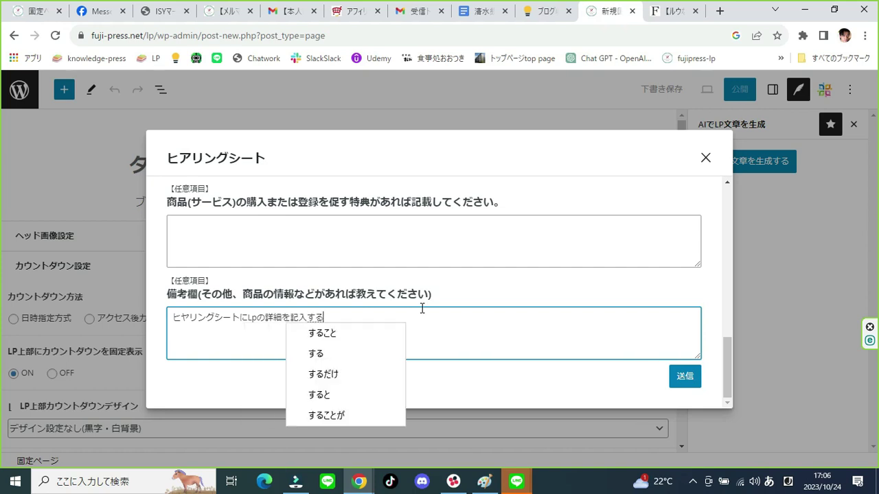
Add "だけでLP" to the 備考欄 remark, with LP in capital letters.
{"action": "type", "text": "dakede"}
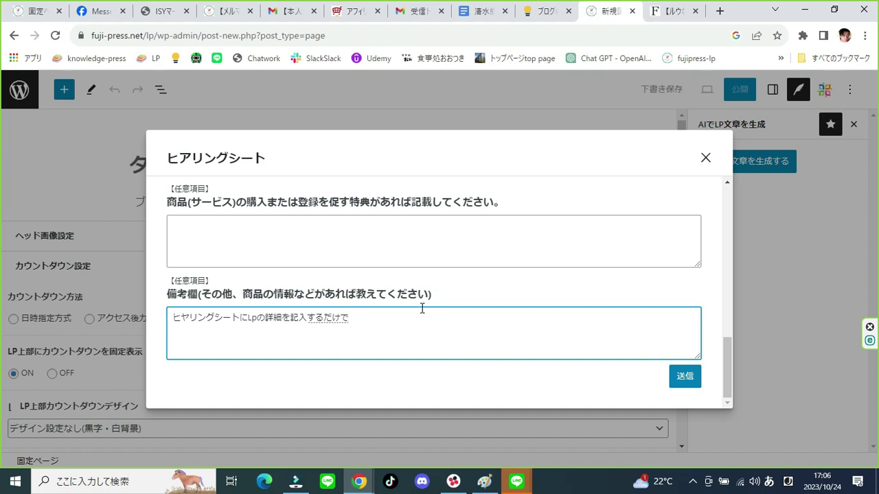
{"action": "type", "text": "Lpw"}
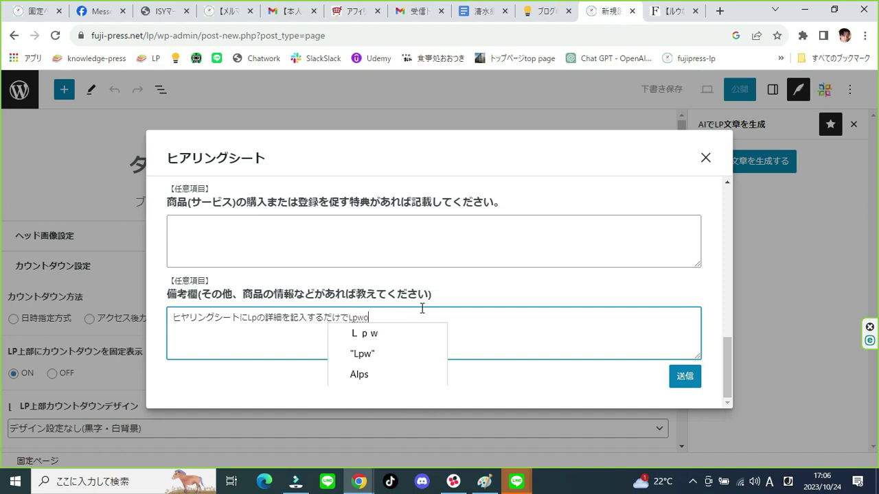
{"action": "key", "text": "BackSpace"}
{"action": "key", "text": "BackSpace"}
{"action": "type", "text": "P"}
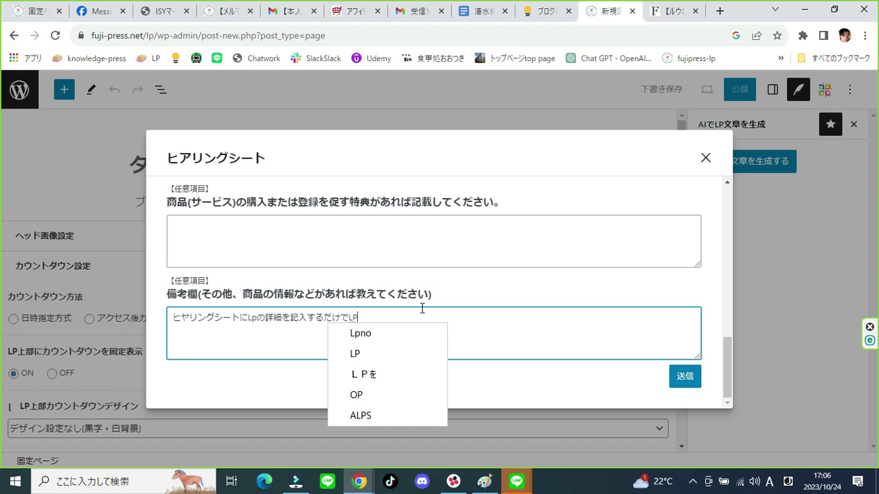
{"action": "key", "text": "Return"}
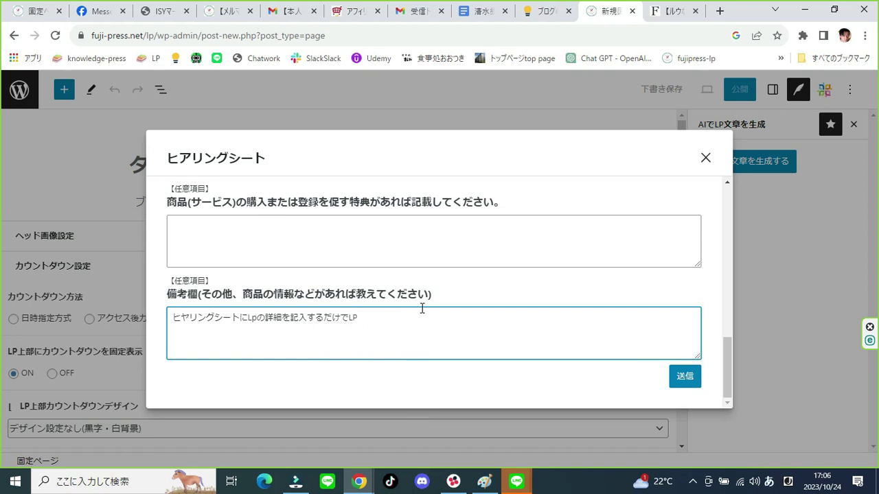
{"action": "type", "text": "no"}
{"action": "key", "text": "Return"}
{"action": "type", "text": "kokkaku"}
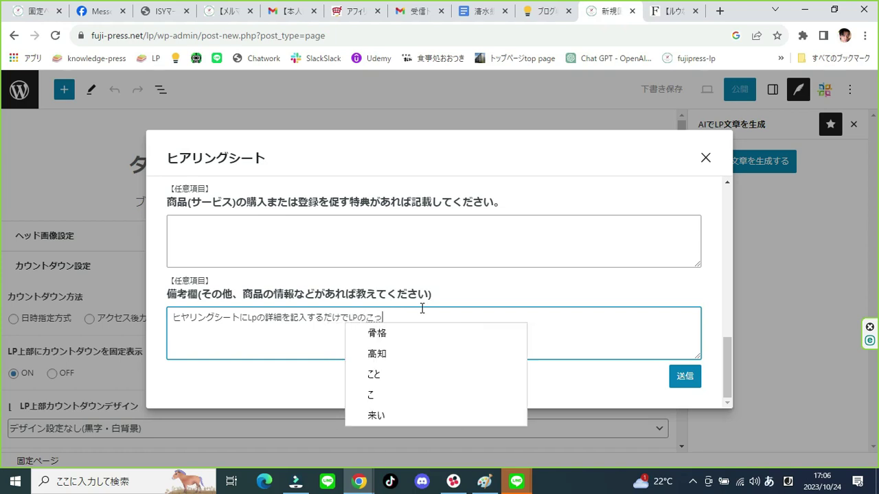
{"action": "key", "text": "space"}
{"action": "key", "text": "Return"}
{"action": "type", "text": "deki"}
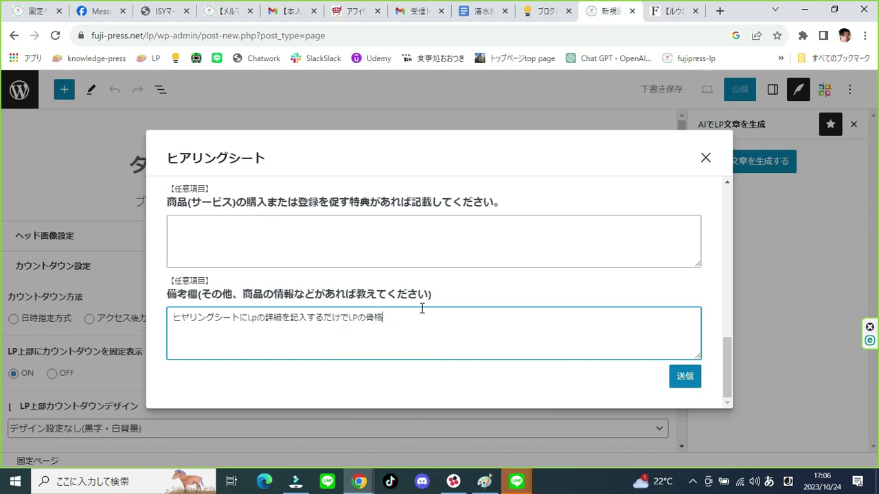
{"action": "type", "text": "agaur"}
{"action": "key", "text": "BackSpace"}
{"action": "key", "text": "BackSpace"}
{"action": "type", "text": "ru"}
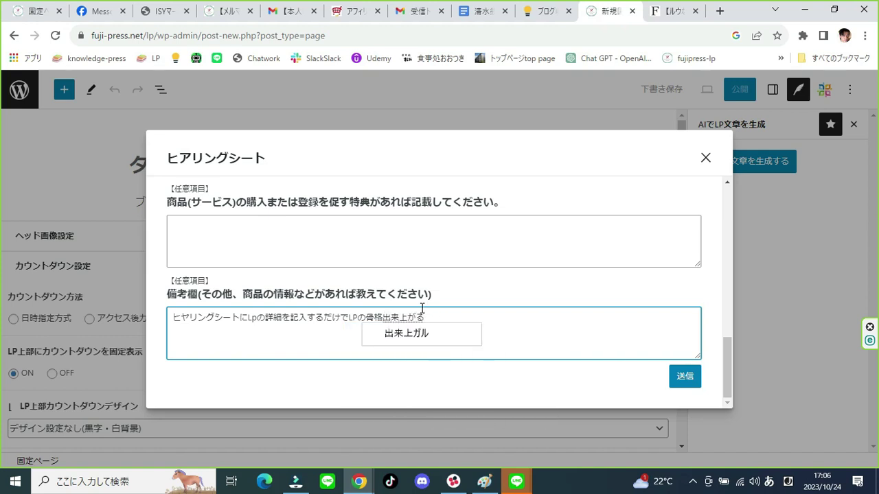
{"action": "type", "text": "nogasai"}
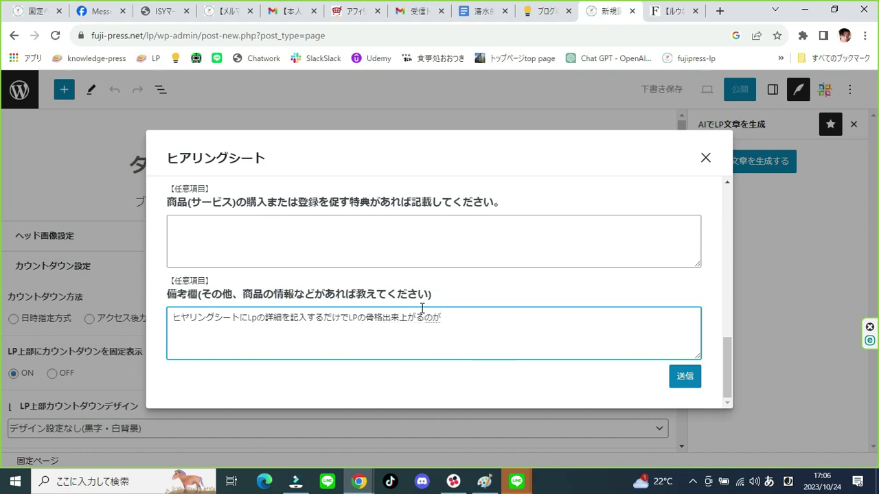
{"action": "type", "text": "dai"}
{"action": "key", "text": "Tab"}
{"action": "key", "text": "Return"}
{"action": "type", "text": "tokuc"}
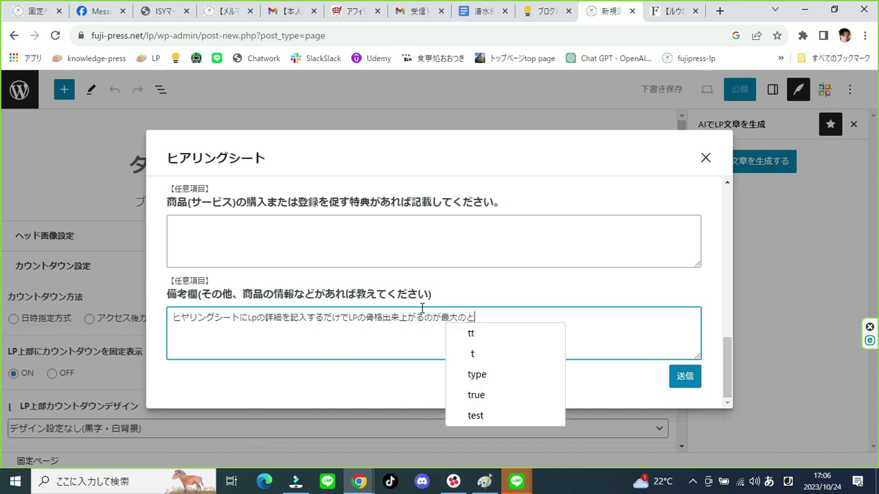
{"action": "type", "text": "hou"}
{"action": "key", "text": "space"}
{"action": "key", "text": "Return"}
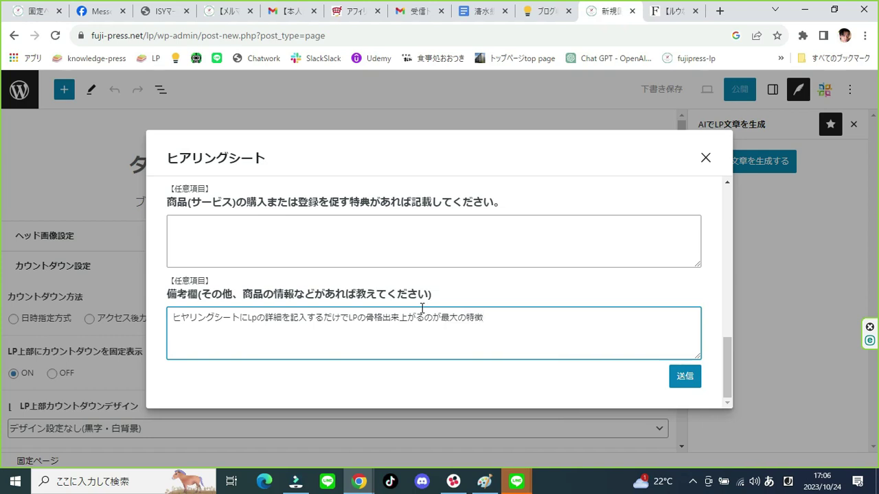
{"action": "key", "text": "Return"}
{"action": "type", "text": "karafukur"}
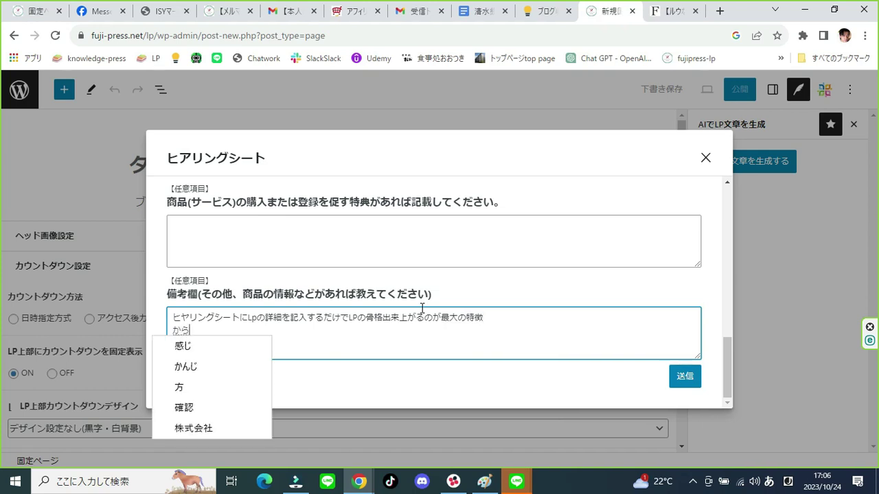
{"action": "key", "text": "BackSpace"}
{"action": "key", "text": "BackSpace"}
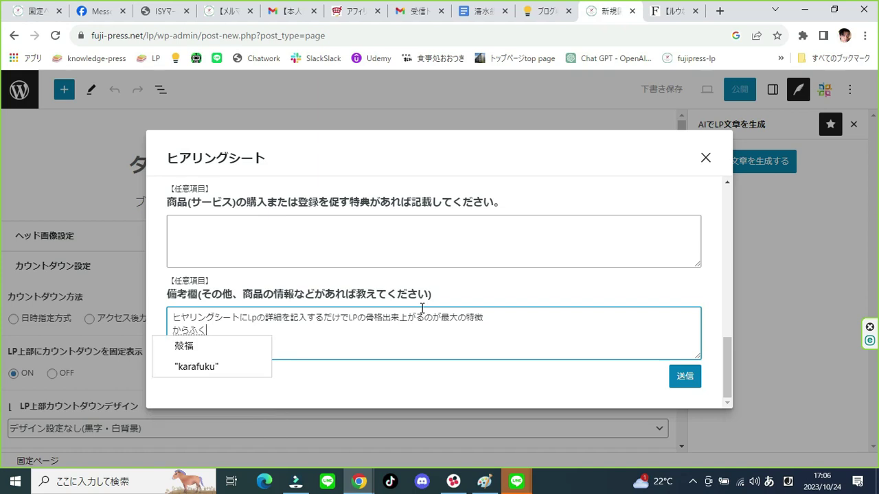
{"action": "key", "text": "Tab"}
{"action": "key", "text": "Tab"}
{"action": "key", "text": "Tab"}
{"action": "key", "text": "Return"}
{"action": "type", "text": "to"}
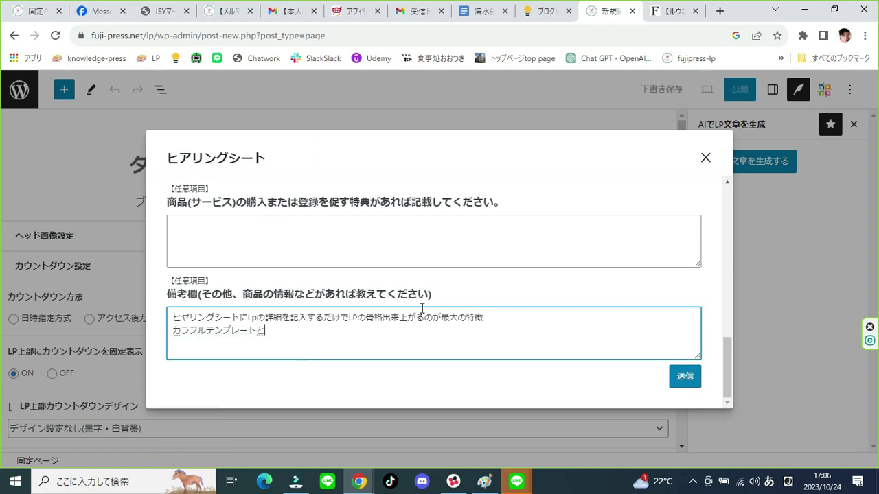
{"action": "key", "text": "ctrl+z"}
{"action": "key", "text": "Return"}
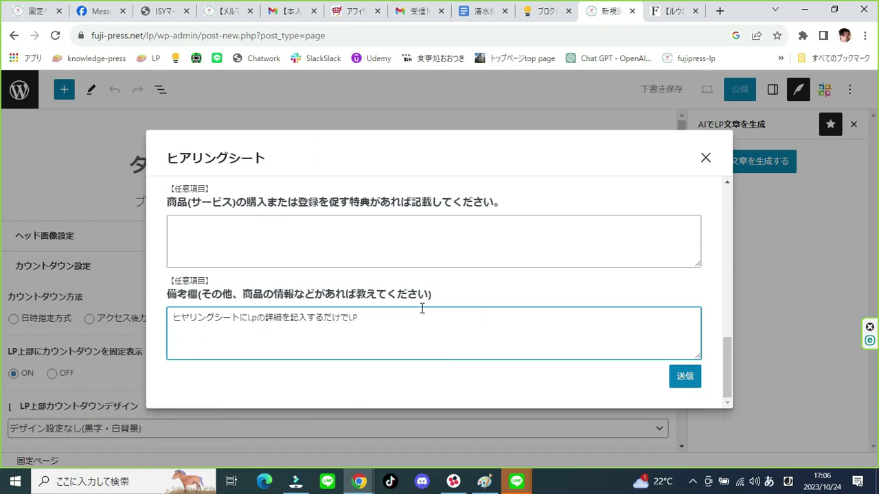
Extend the first line of the 備考欄 remark with "の骨格出来上がる".
{"action": "type", "text": "nokokkaku"}
{"action": "key", "text": "space"}
{"action": "type", "text": "dekiagarou"}
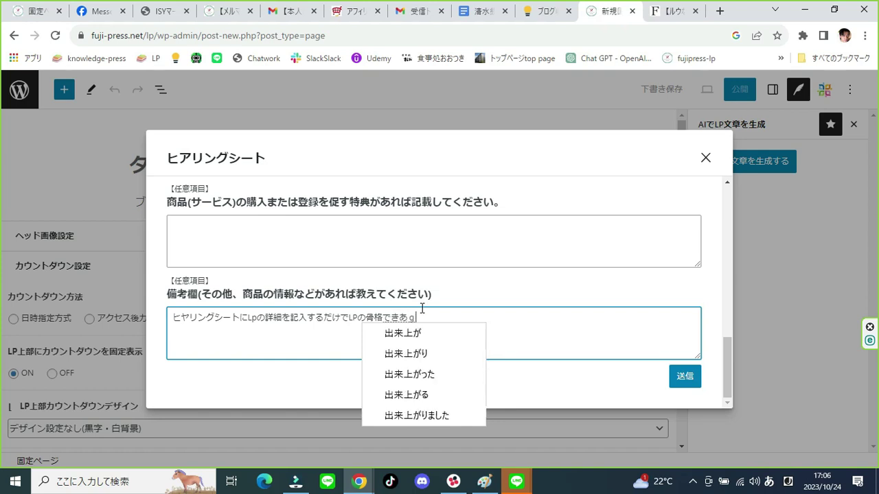
{"action": "key", "text": "space"}
{"action": "key", "text": "BackSpace"}
{"action": "key", "text": "BackSpace"}
{"action": "type", "text": "ru"}
{"action": "key", "text": "Return"}
Finish the first line of the 備考欄 remark with "のが最大の特徴".
{"action": "type", "text": "nogasa"}
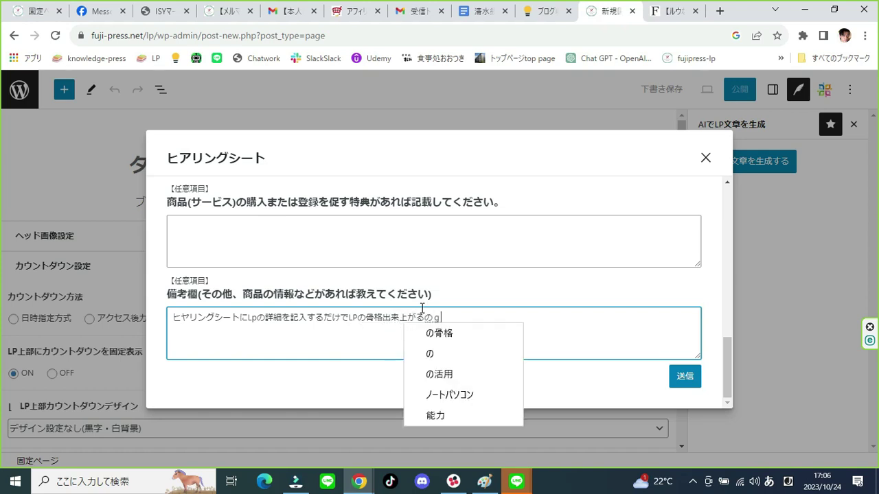
{"action": "type", "text": "idaino"}
{"action": "key", "text": "space"}
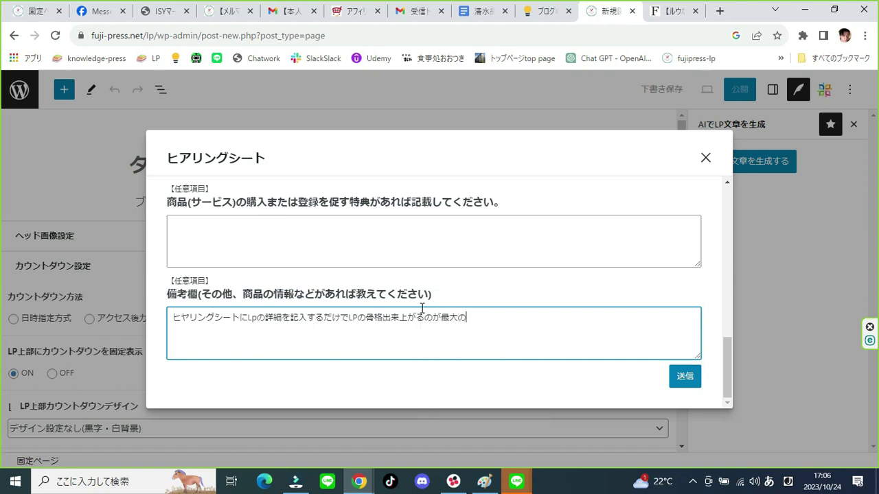
{"action": "type", "text": "tokuchou"}
{"action": "key", "text": "space"}
{"action": "key", "text": "Return"}
Start a second line in the 備考欄 field with "カラフルテンプレートと併用".
{"action": "key", "text": "Return"}
{"action": "type", "text": "karafukk"}
{"action": "key", "text": "BackSpace"}
{"action": "key", "text": "BackSpace"}
{"action": "key", "text": "Down"}
{"action": "key", "text": "Down"}
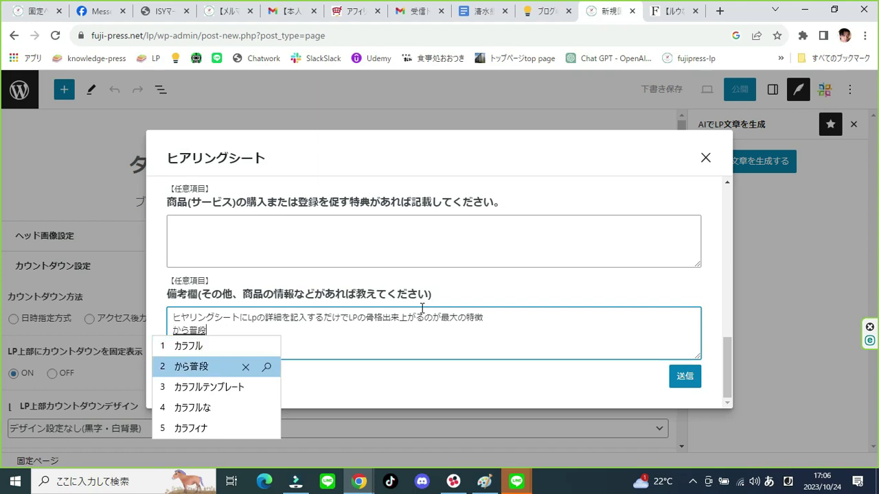
{"action": "key", "text": "Down"}
{"action": "key", "text": "Return"}
{"action": "type", "text": "tohei"}
{"action": "key", "text": "space"}
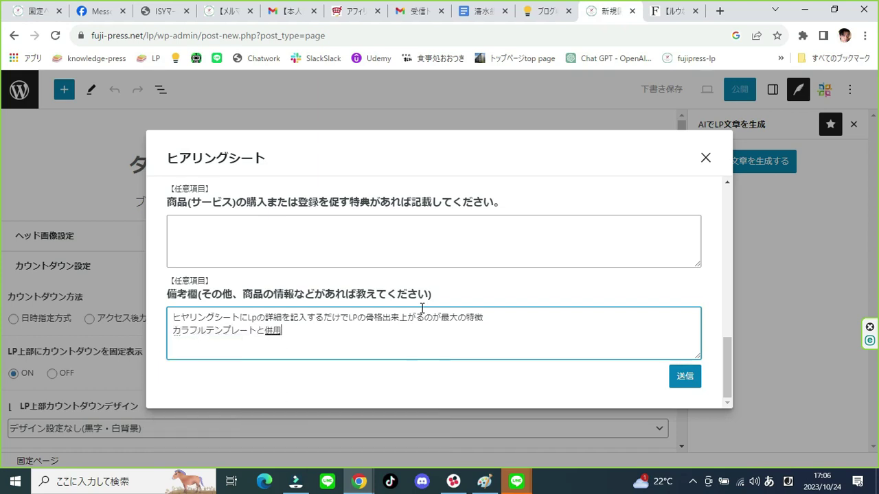
Extend the second line of the 備考欄 remark with "するとより早くLPができるが、".
{"action": "type", "text": "suruto"}
{"action": "key", "text": "Return"}
{"action": "type", "text": "yoriha"}
{"action": "key", "text": "Down"}
{"action": "key", "text": "Down"}
{"action": "key", "text": "Return"}
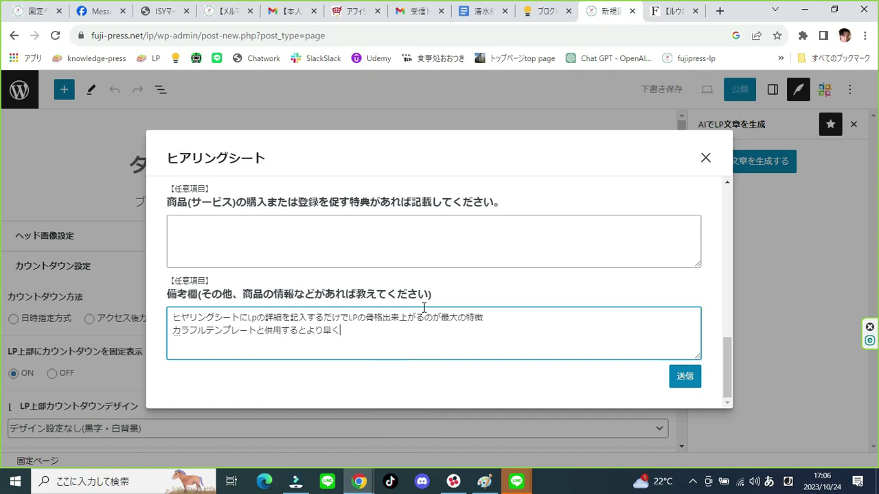
{"action": "type", "text": "lpgadeki"}
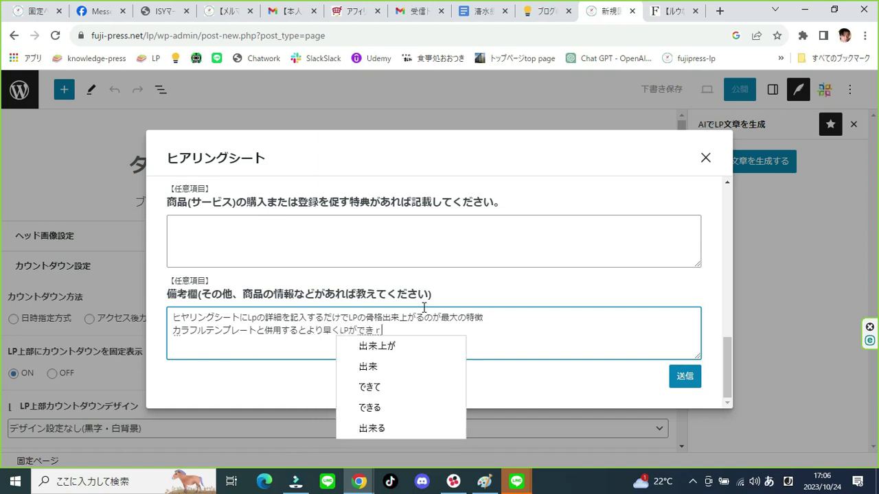
{"action": "type", "text": "ruga,"}
{"action": "key", "text": "Return"}
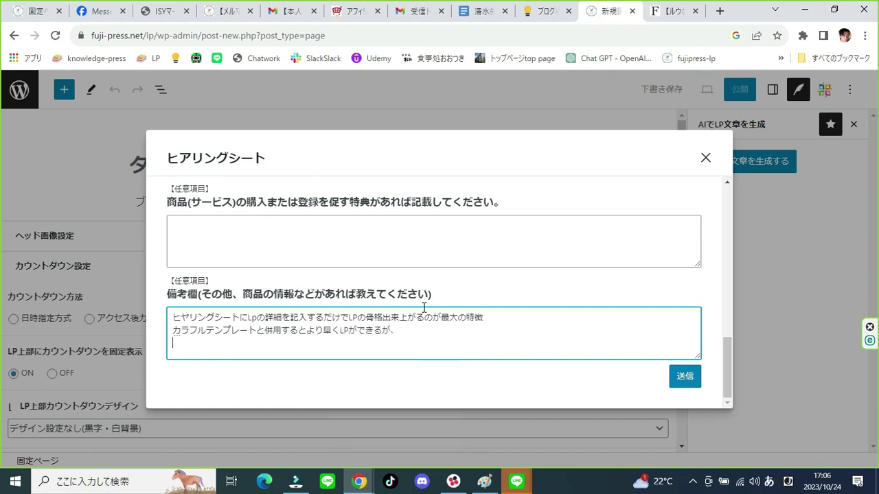
Continue the second line of the 備考欄 remark with "ワードプレスのプラグイン".
{"action": "type", "text": "wo-"}
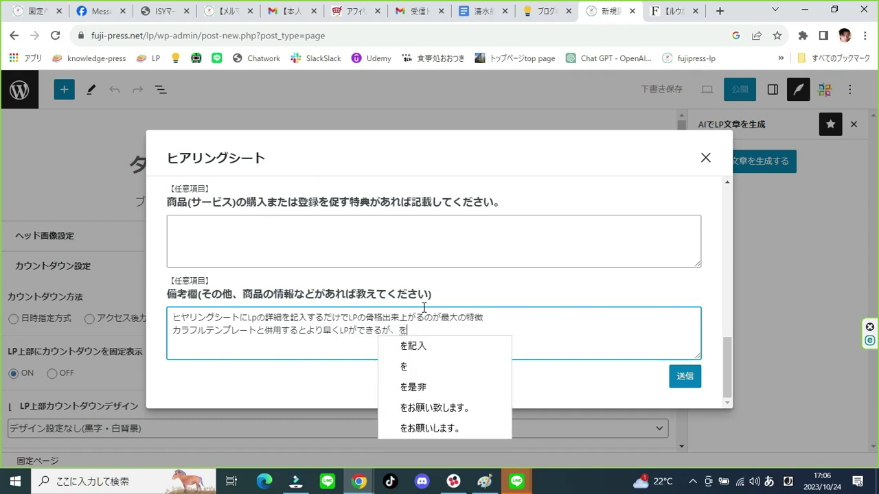
{"action": "key", "text": "BackSpace"}
{"action": "key", "text": "BackSpace"}
{"action": "type", "text": "wa-"}
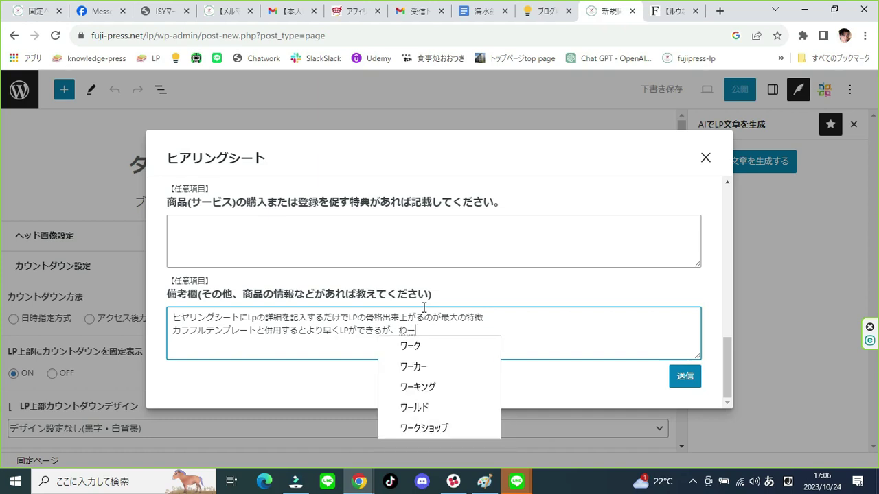
{"action": "type", "text": "do"}
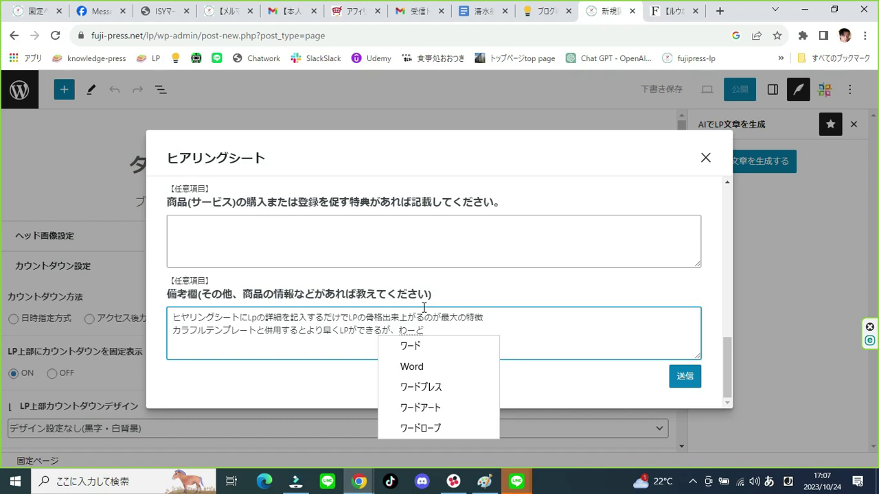
{"action": "type", "text": "pre"}
{"action": "key", "text": "BackSpace"}
{"action": "key", "text": "BackSpace"}
{"action": "type", "text": "puress"}
{"action": "key", "text": "space"}
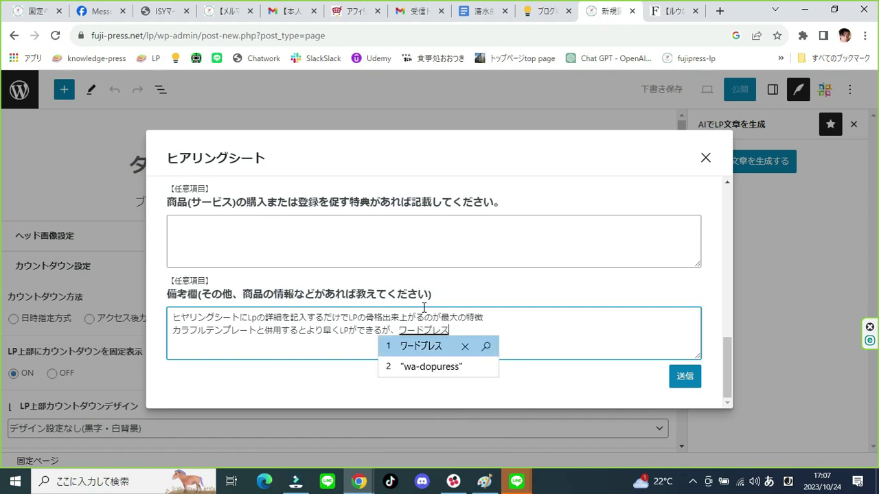
{"action": "type", "text": "nopur"}
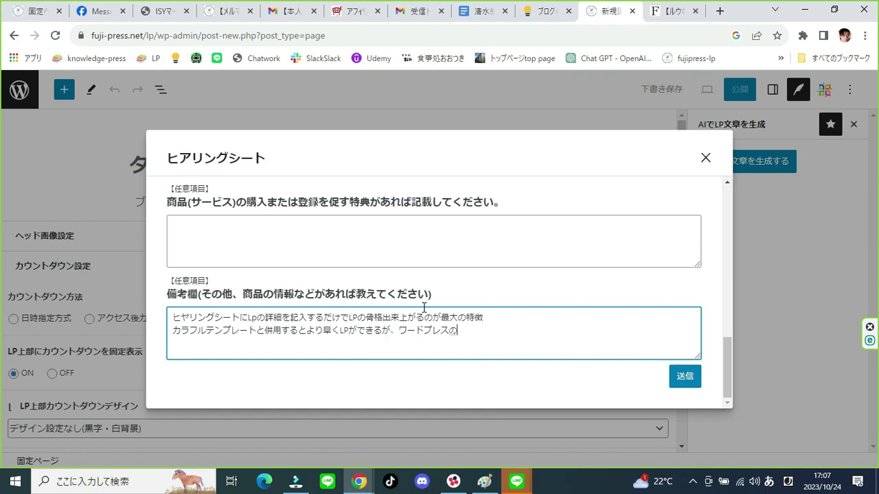
{"action": "type", "text": "agui"}
{"action": "key", "text": "Tab"}
{"action": "type", "text": "n"}
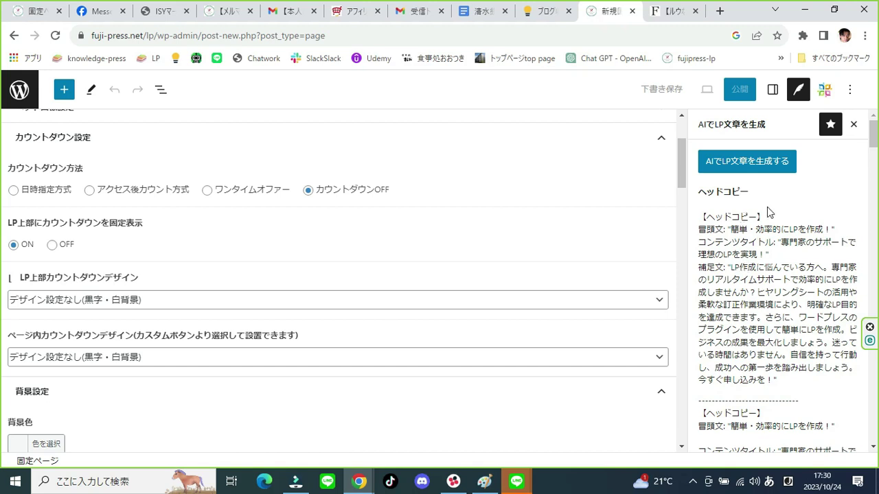
Download all of the AI-generated landing page text as a txt file.
{"action": "scroll", "coordinate": [769, 210], "scroll_direction": "down", "scroll_amount": 5}
{"action": "scroll", "coordinate": [839, 231], "scroll_direction": "down", "scroll_amount": 15}
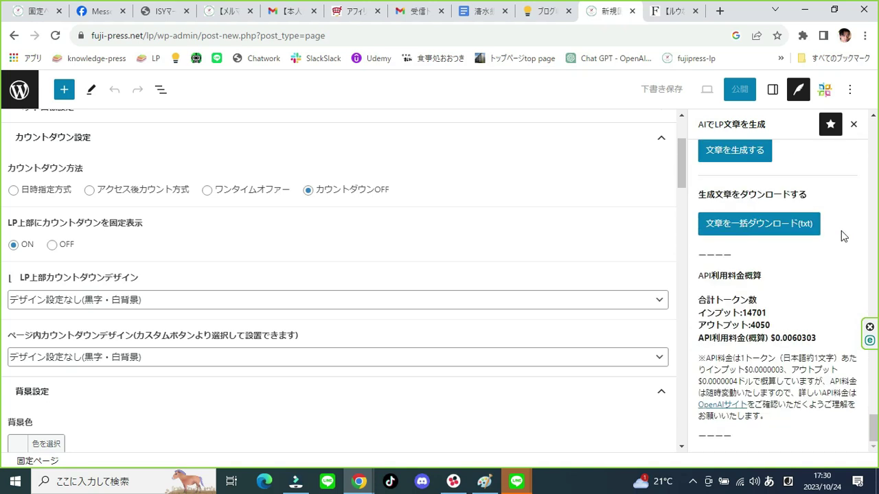
{"action": "left_click", "coordinate": [790, 236]}
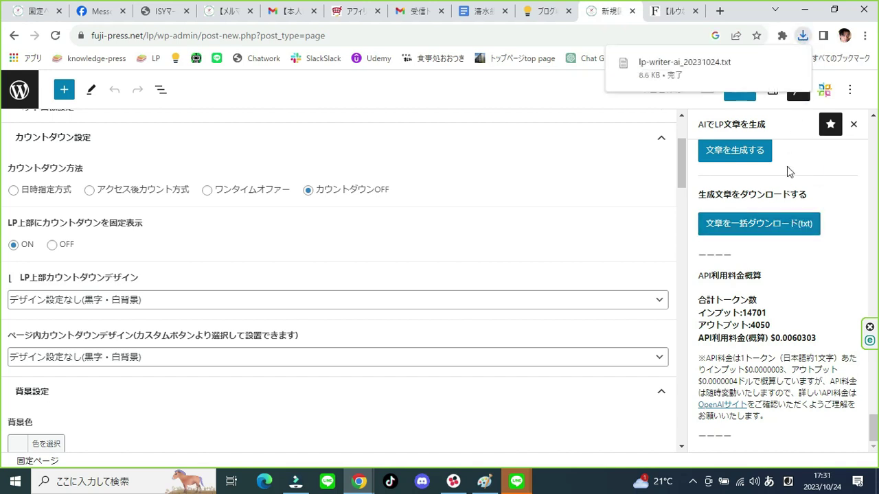
Open the COLORFUL TENPLATES gallery and look through its landing page templates.
{"action": "scroll", "coordinate": [291, 237], "scroll_direction": "up", "scroll_amount": 2}
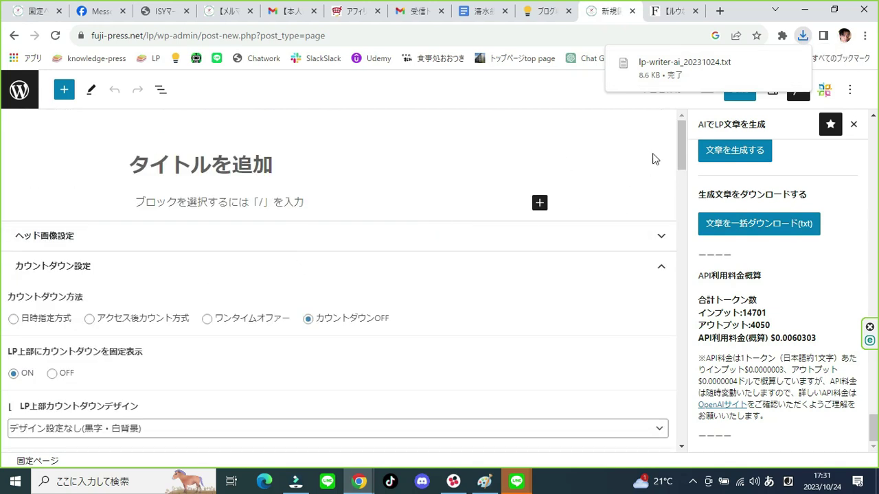
{"action": "left_click", "coordinate": [825, 91]}
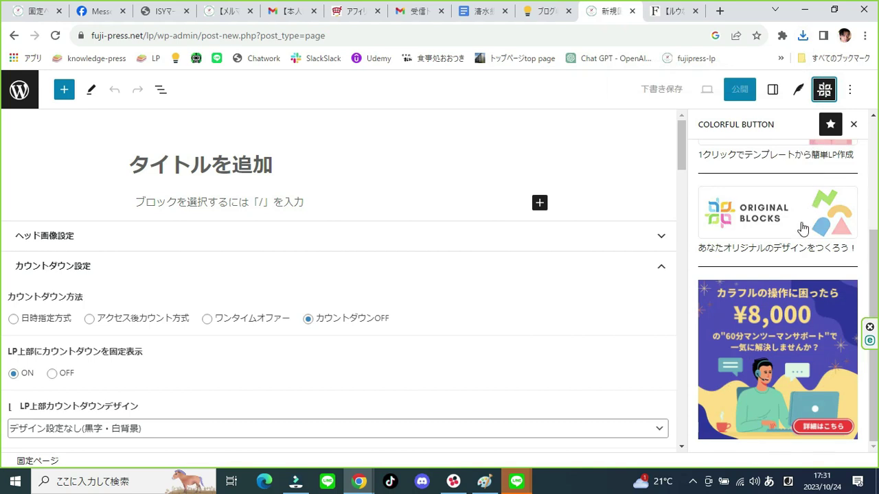
{"action": "scroll", "coordinate": [803, 229], "scroll_direction": "up", "scroll_amount": 3}
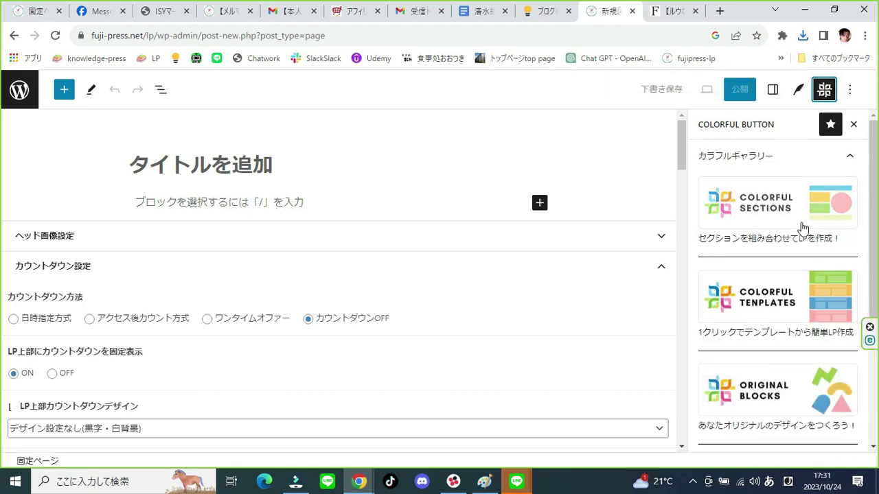
{"action": "left_click", "coordinate": [775, 314]}
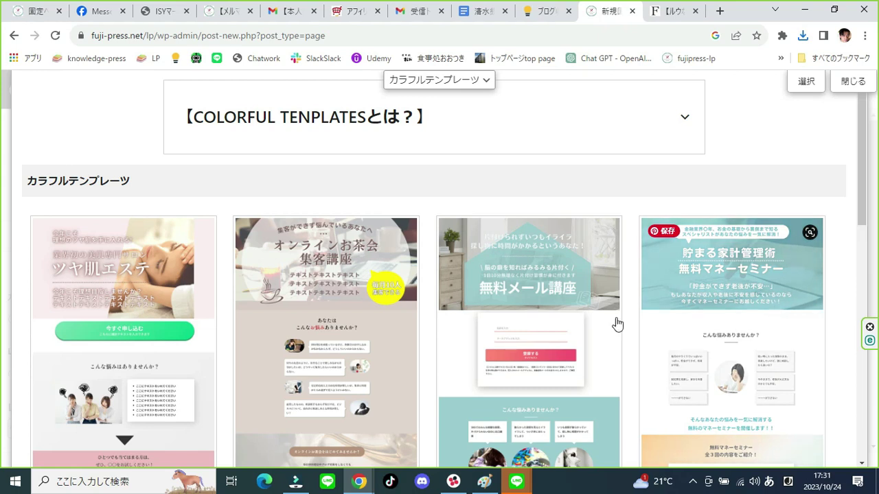
{"action": "scroll", "coordinate": [532, 322], "scroll_direction": "down", "scroll_amount": 5}
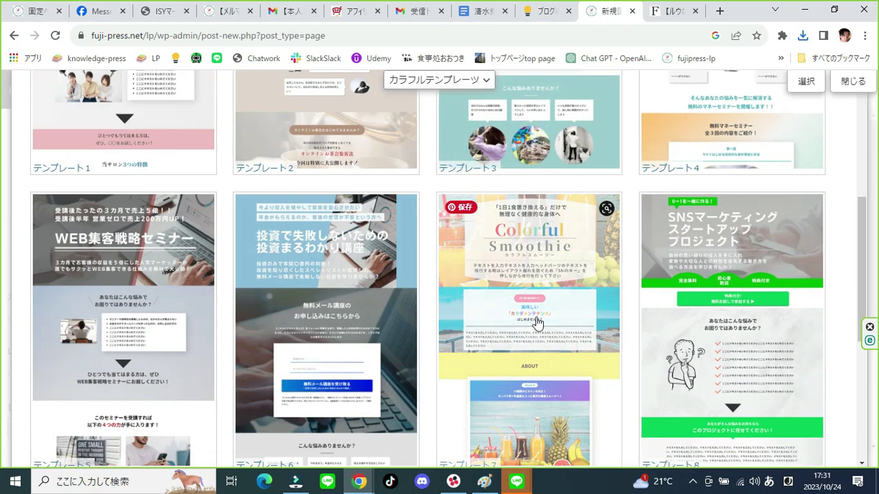
{"action": "scroll", "coordinate": [537, 324], "scroll_direction": "down", "scroll_amount": 4}
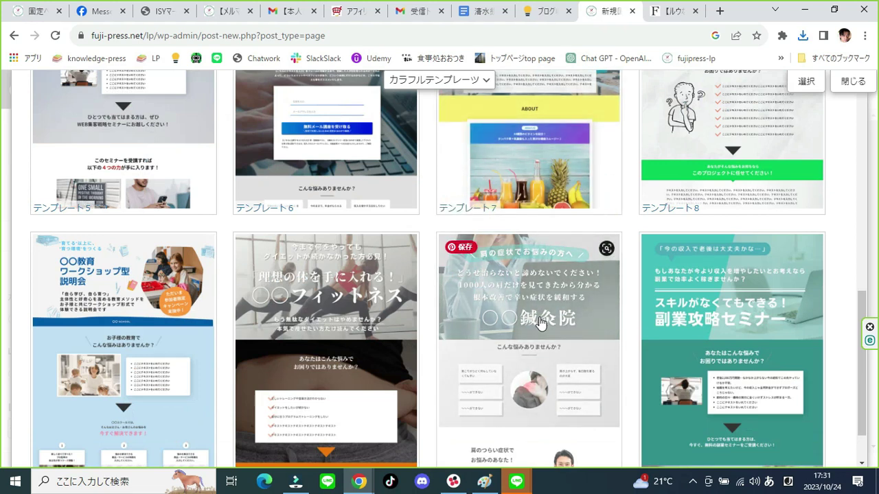
{"action": "scroll", "coordinate": [540, 323], "scroll_direction": "down", "scroll_amount": 1}
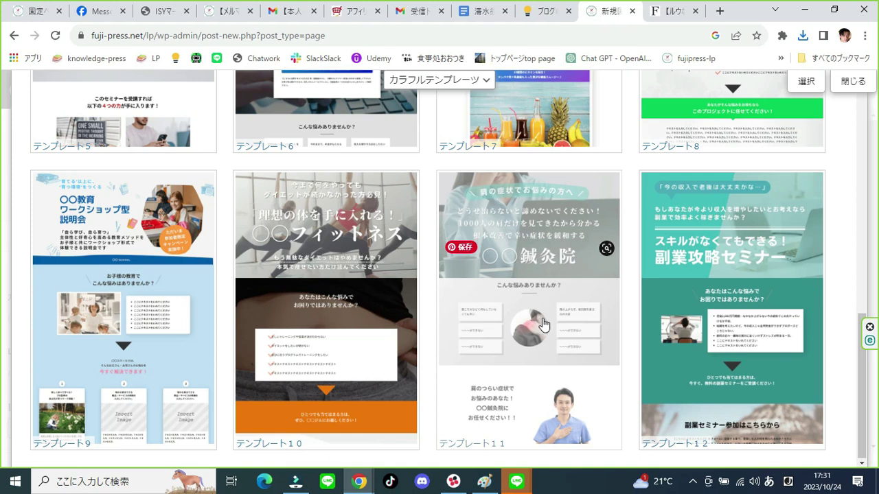
{"action": "scroll", "coordinate": [543, 322], "scroll_direction": "up", "scroll_amount": 5}
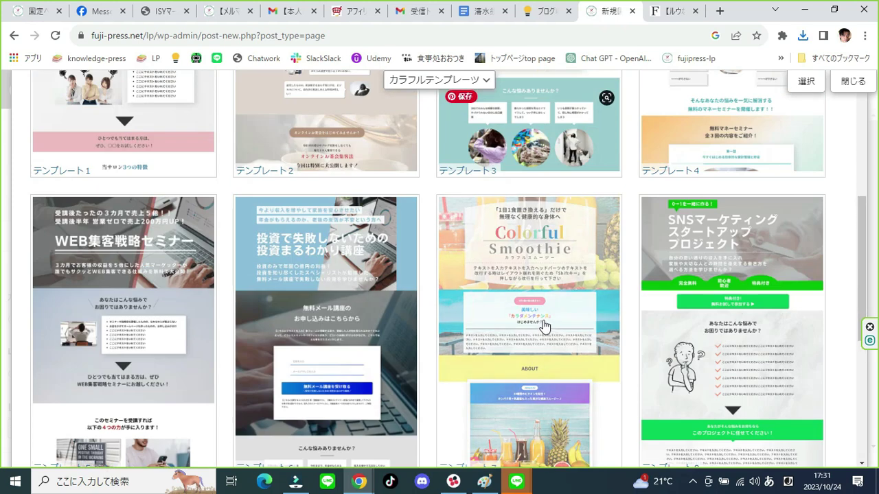
{"action": "scroll", "coordinate": [544, 323], "scroll_direction": "up", "scroll_amount": 4}
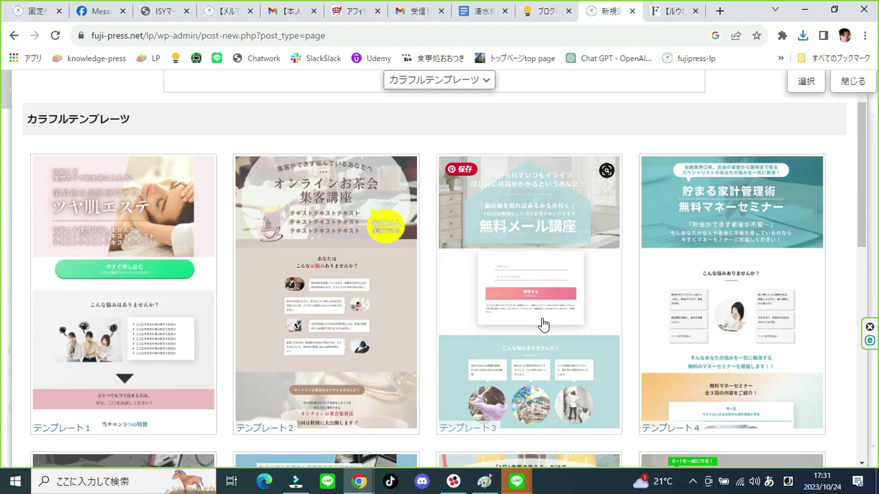